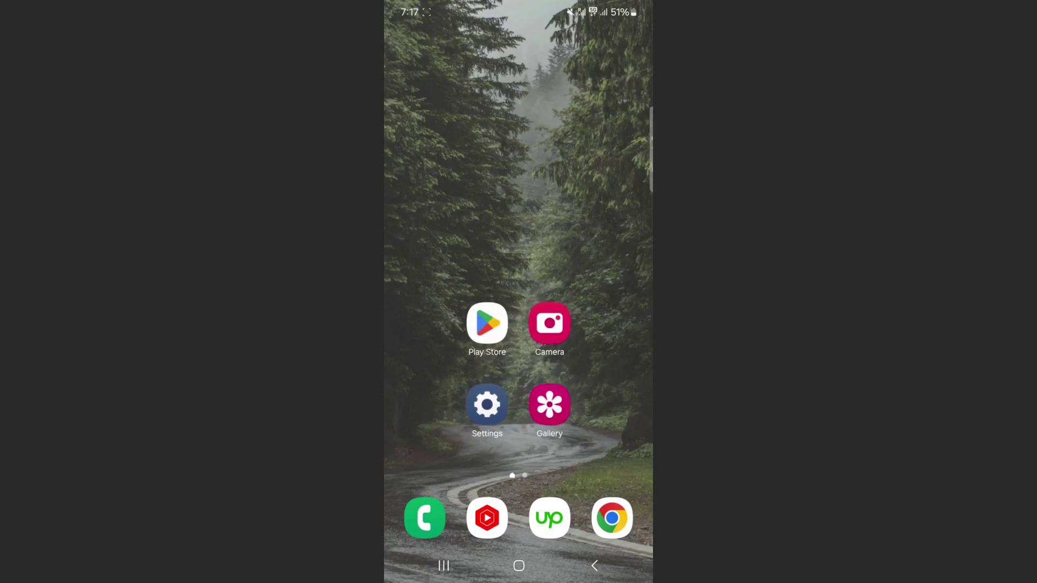
Put the home screen into edit mode and open the Widgets catalogue.
click(528, 162)
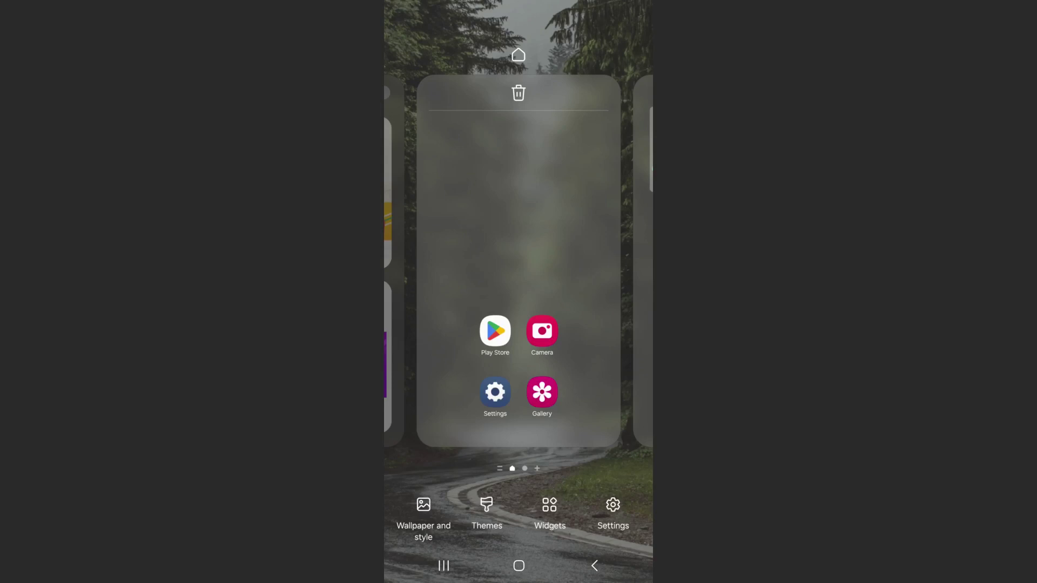
click(556, 515)
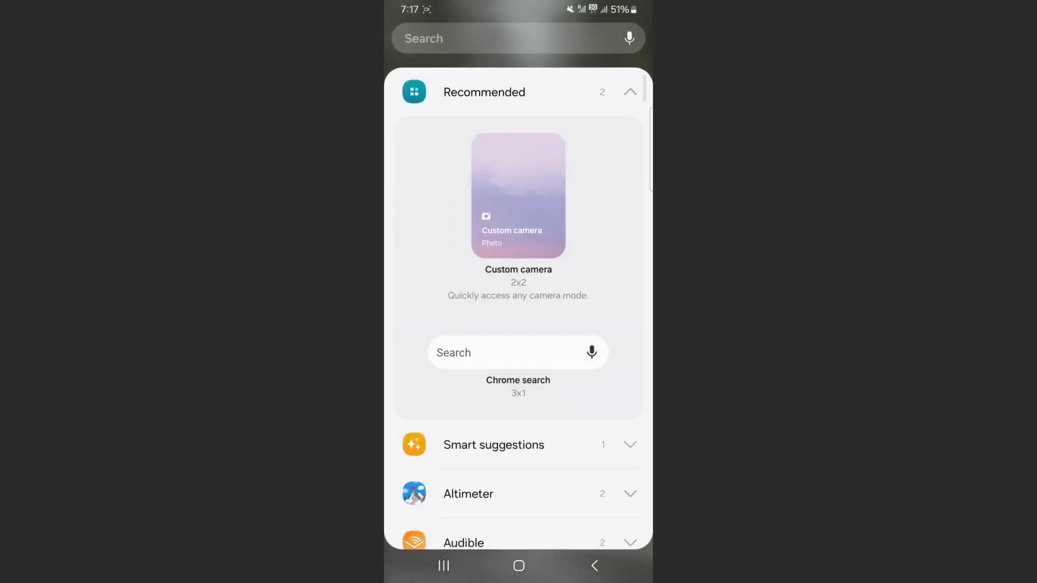
Collapse the Recommended group and scroll the widget list to the two Calendar entries.
click(630, 91)
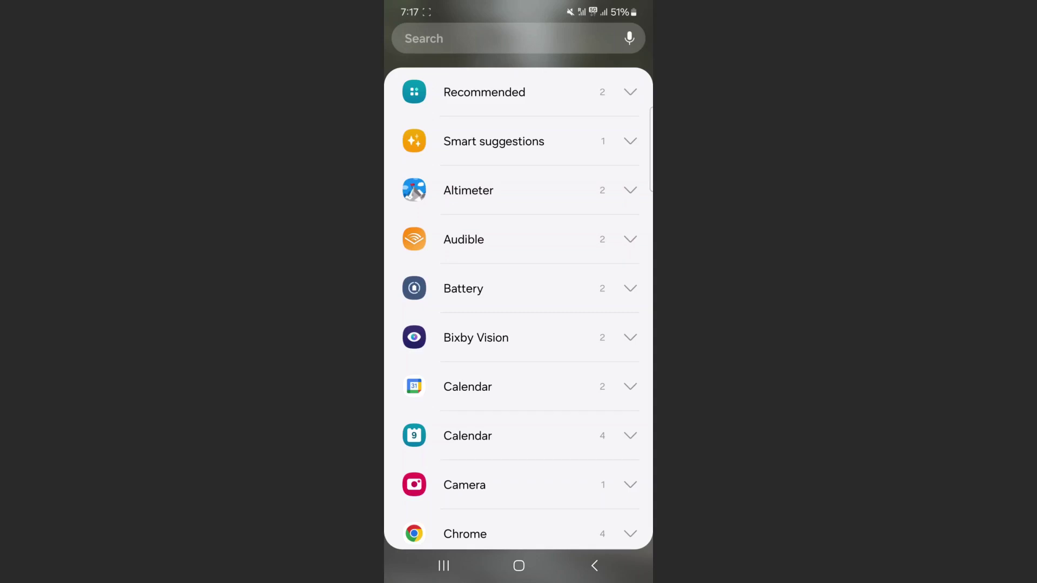
scroll(519, 308, down, 2)
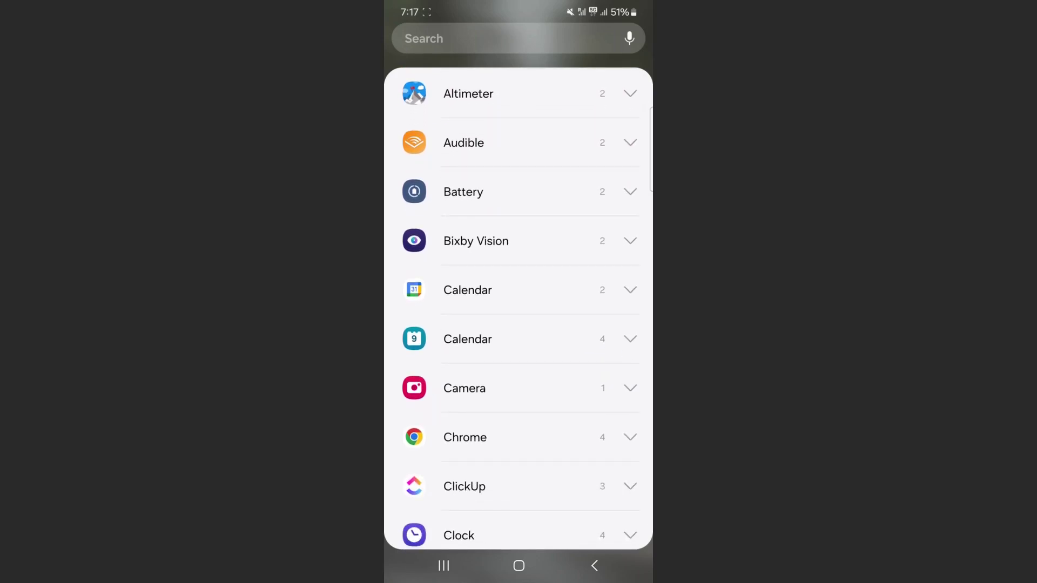
scroll(519, 308, down, 1)
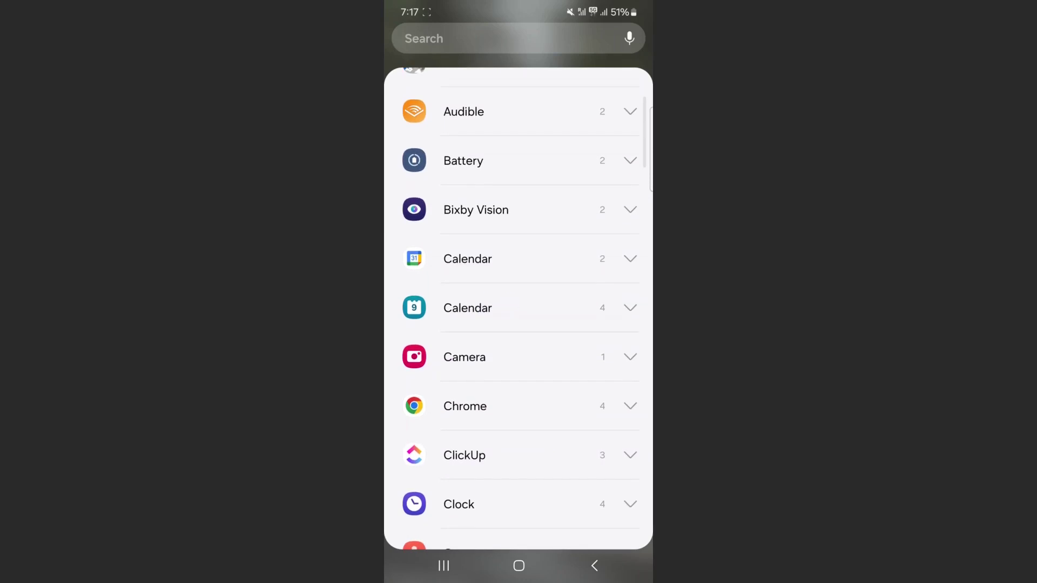
drag(504, 257, 527, 243)
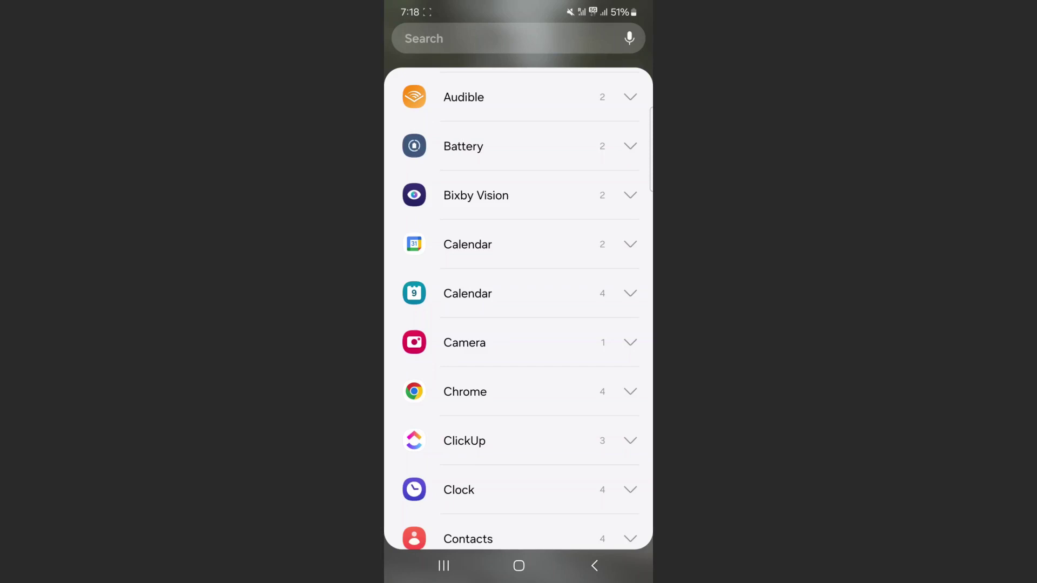
drag(496, 261, 560, 268)
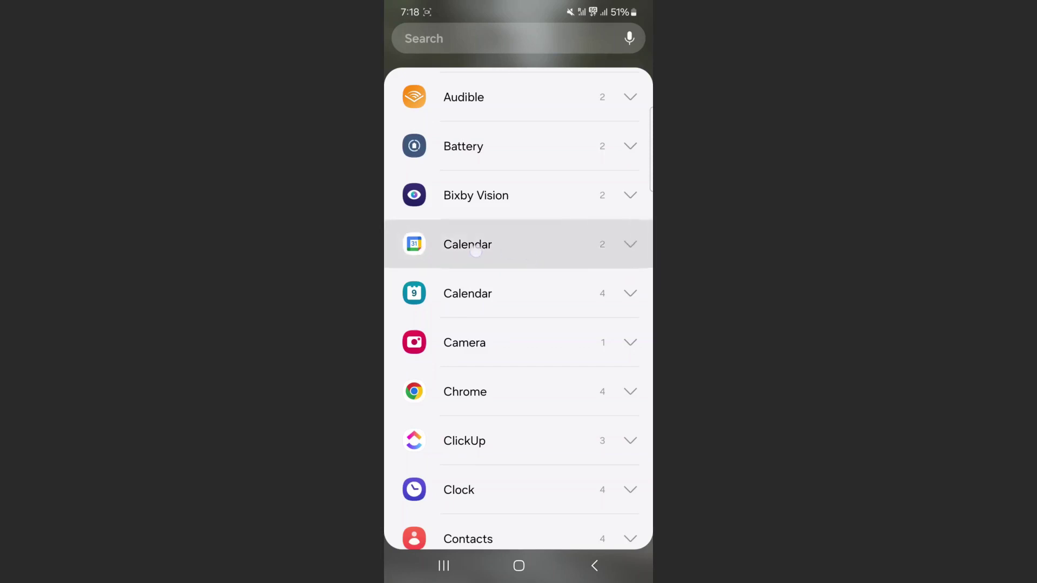
drag(530, 303, 567, 309)
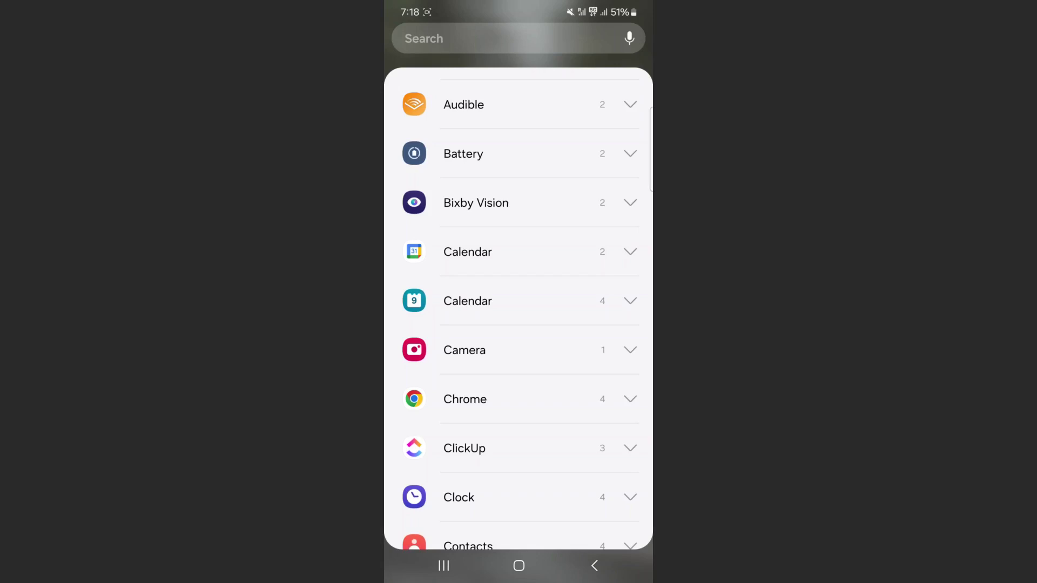
drag(526, 326, 556, 289)
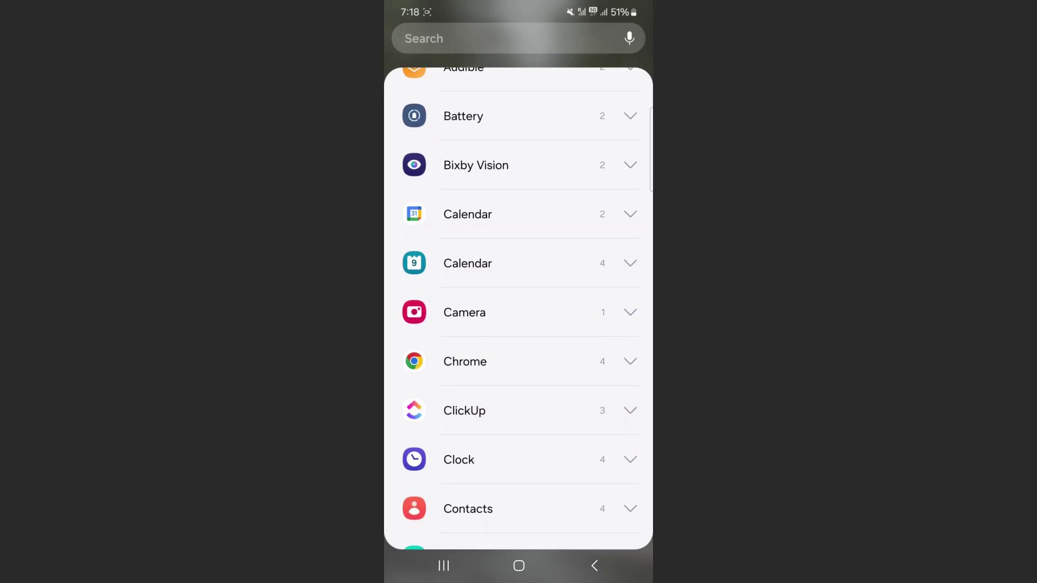
drag(446, 270, 632, 273)
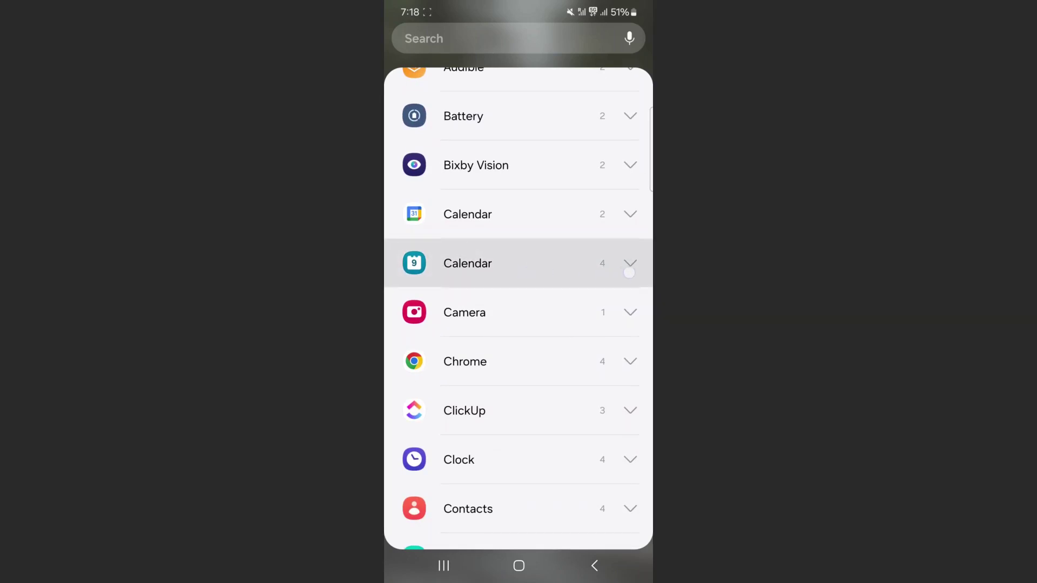
Expand the second Calendar entry, browse its widgets, and select the 4x2 Upcoming events List widget.
click(633, 263)
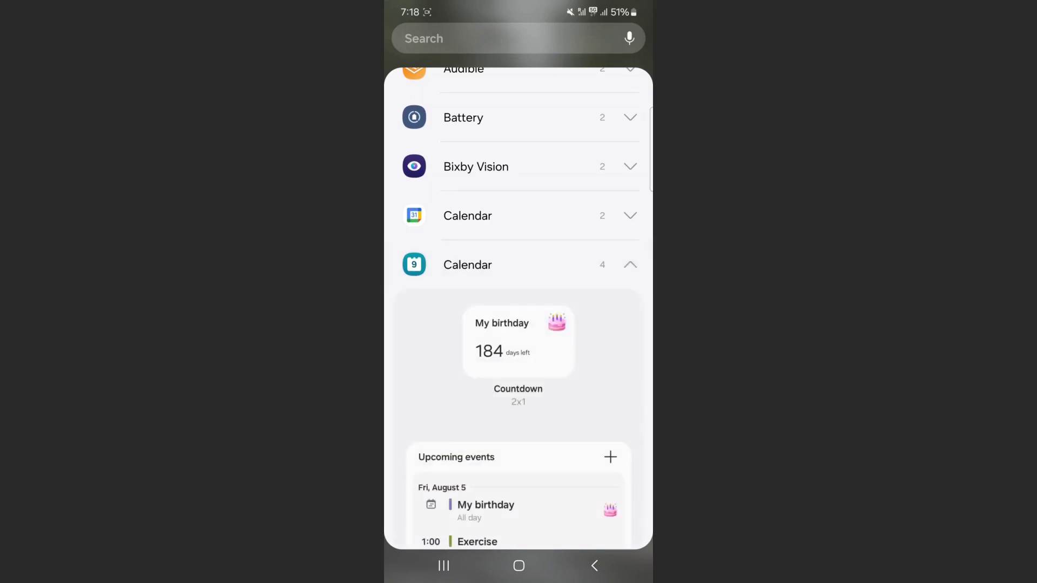
drag(629, 391, 618, 376)
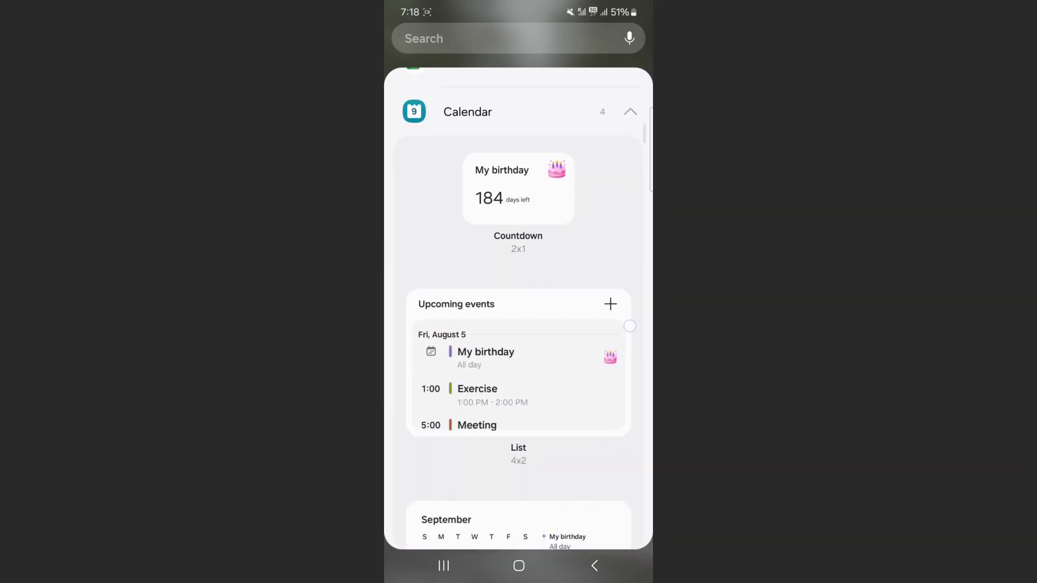
drag(601, 303, 600, 378)
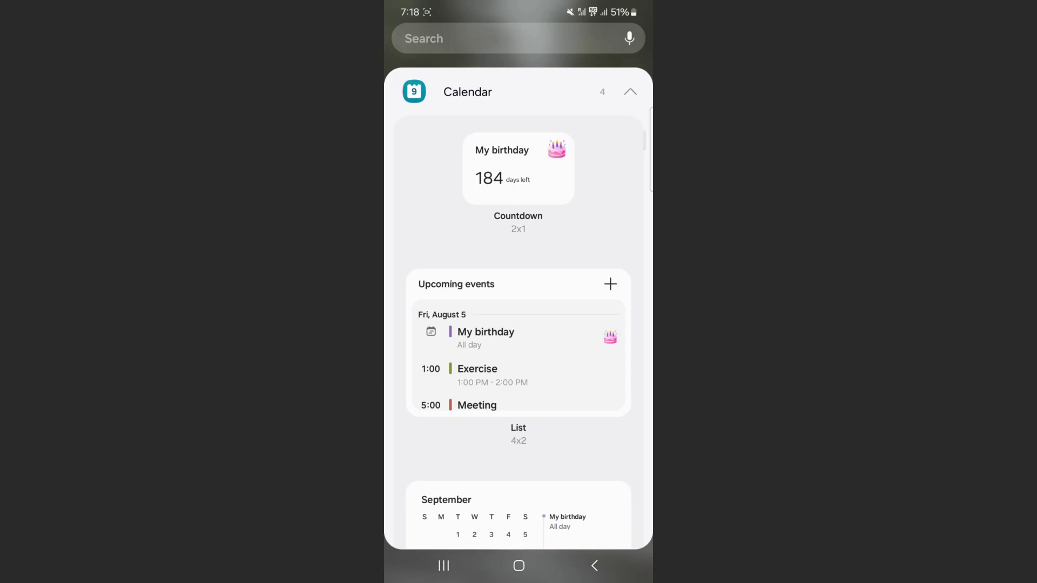
mouse_move(575, 195)
mouse_down()
mouse_move(581, 229)
mouse_move(584, 97)
mouse_up()
mouse_move(610, 285)
mouse_down()
mouse_move(555, 268)
mouse_move(558, 278)
mouse_up()
drag(502, 210, 504, 118)
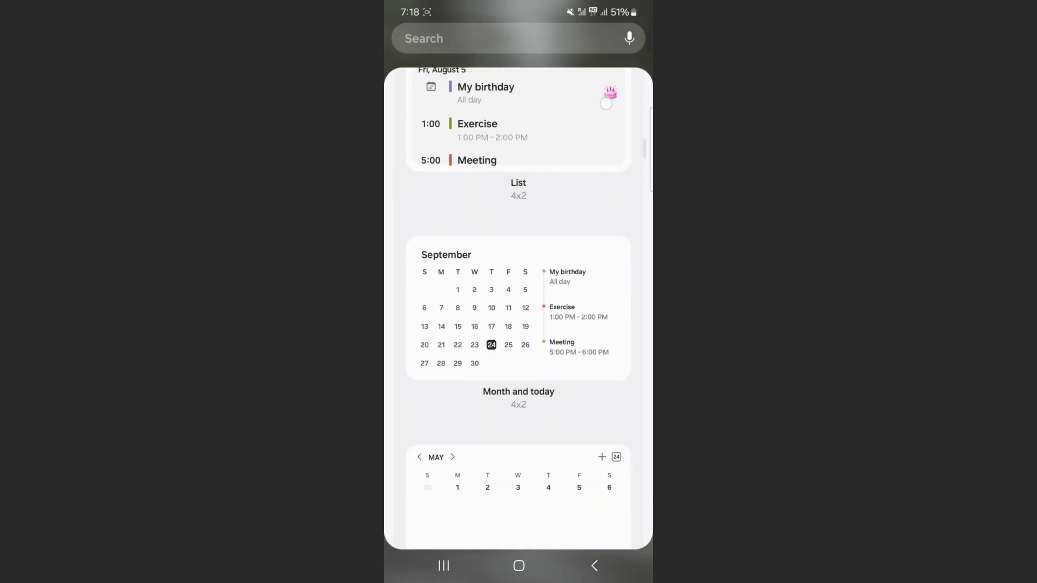
drag(610, 288, 610, 152)
drag(579, 347, 616, 241)
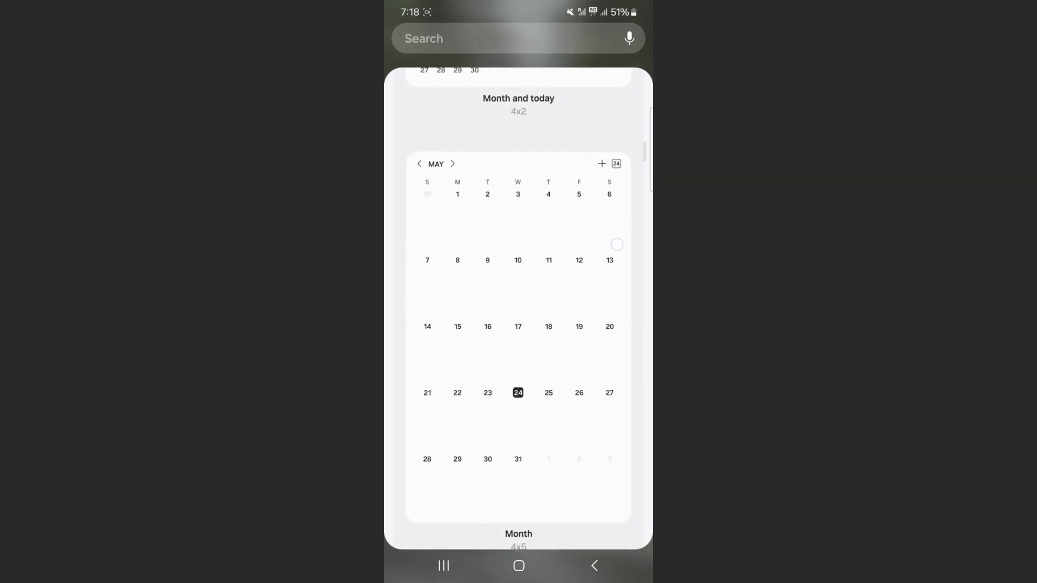
mouse_move(574, 418)
mouse_down()
mouse_move(592, 361)
mouse_move(590, 403)
mouse_up()
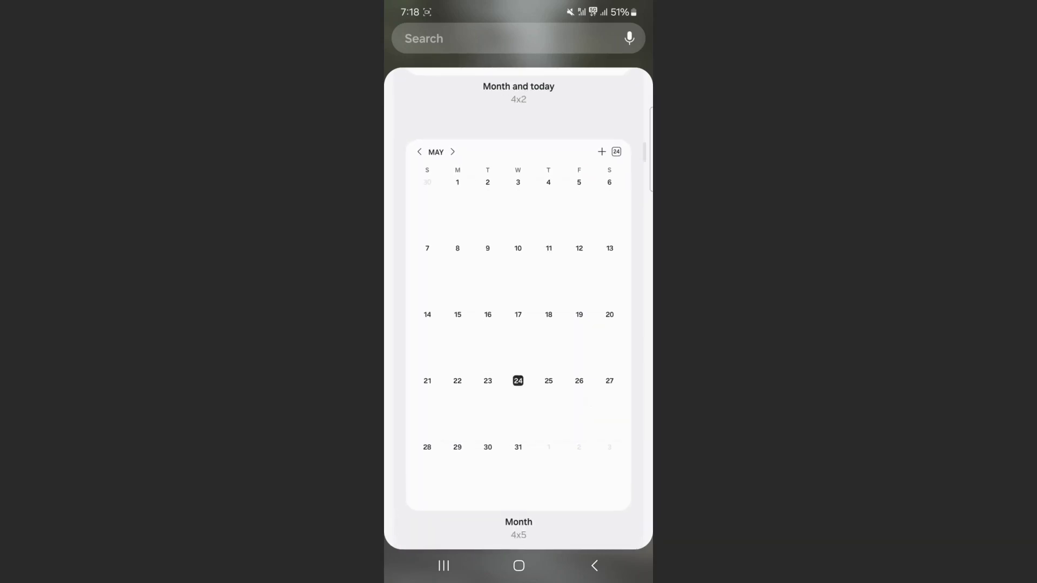
drag(579, 270, 581, 503)
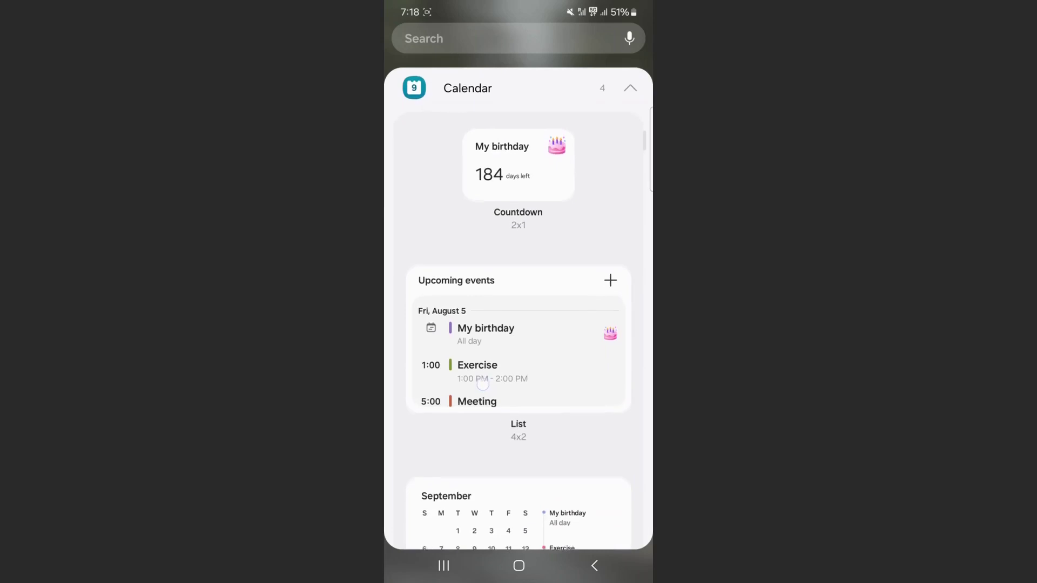
click(525, 341)
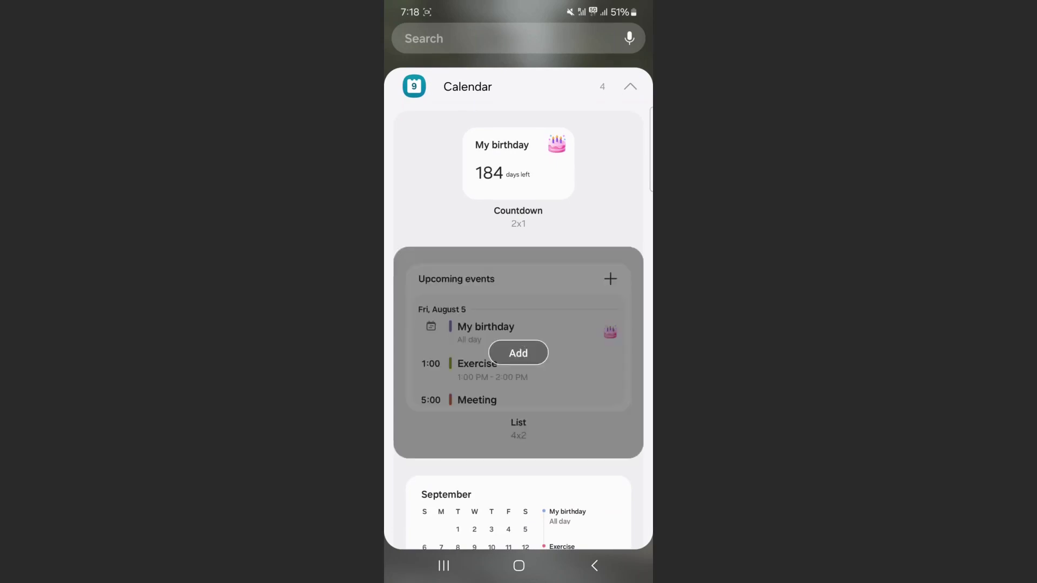
Add the Upcoming events widget, drag it to the top of the first home page, and resize it.
click(522, 352)
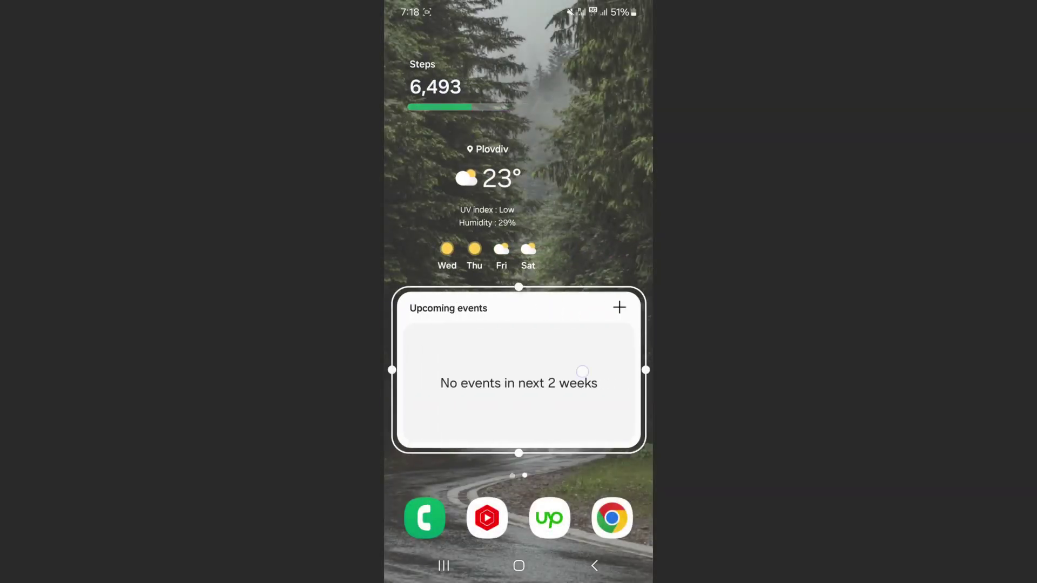
click(581, 366)
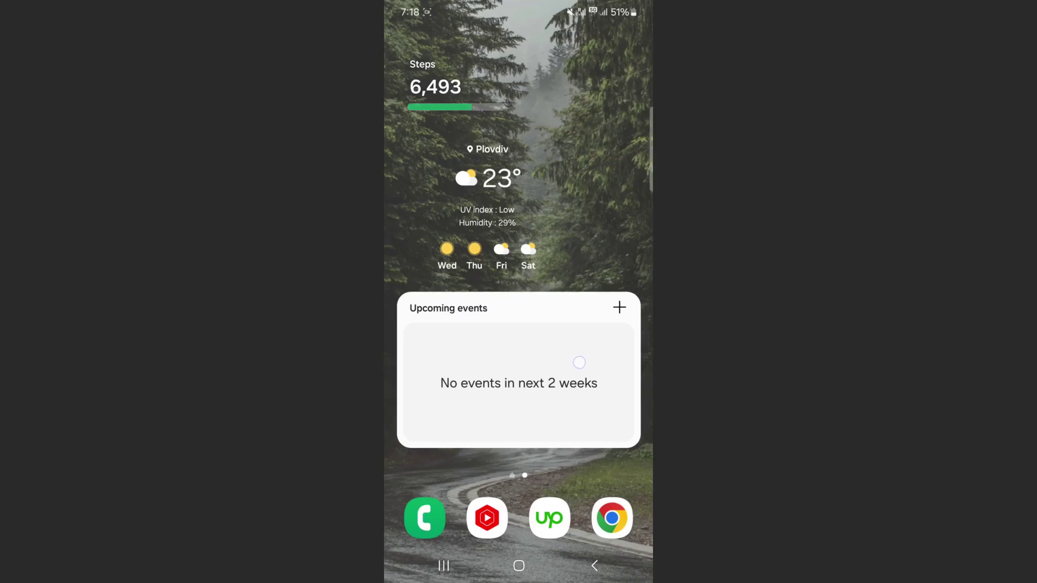
drag(579, 362, 576, 141)
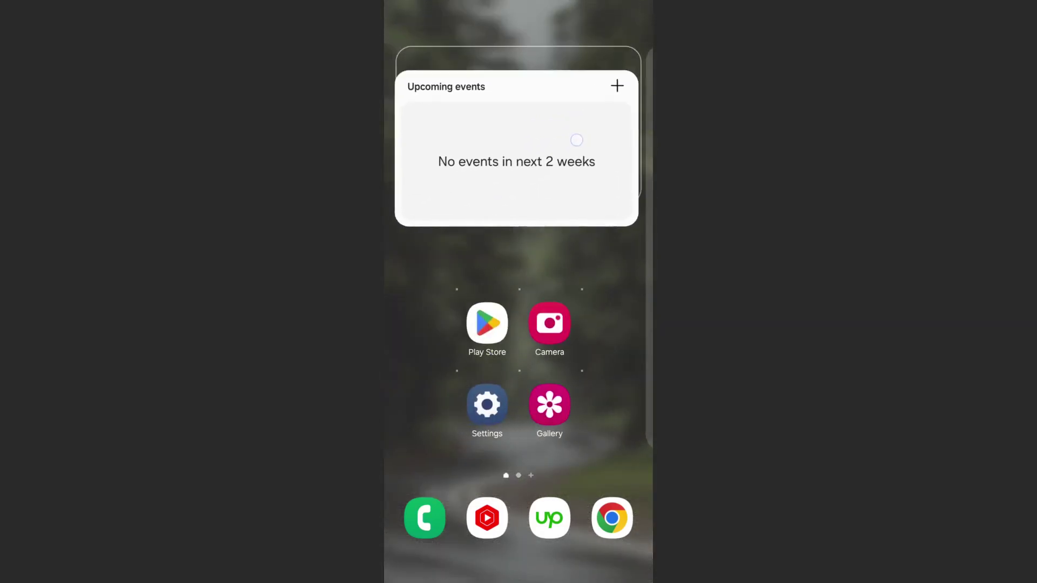
mouse_move(642, 128)
mouse_down()
mouse_move(519, 149)
mouse_move(645, 130)
mouse_up()
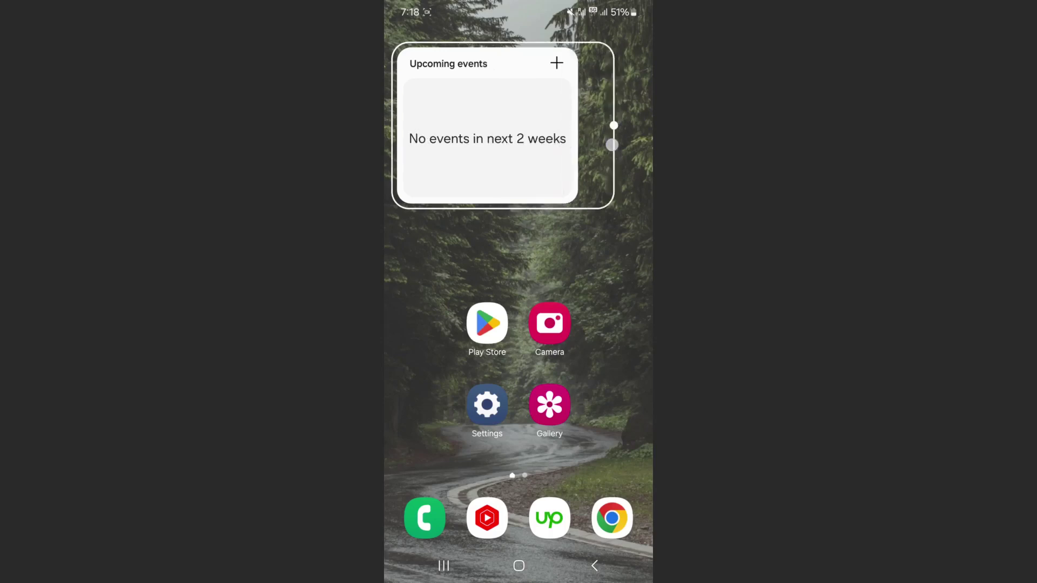
click(594, 252)
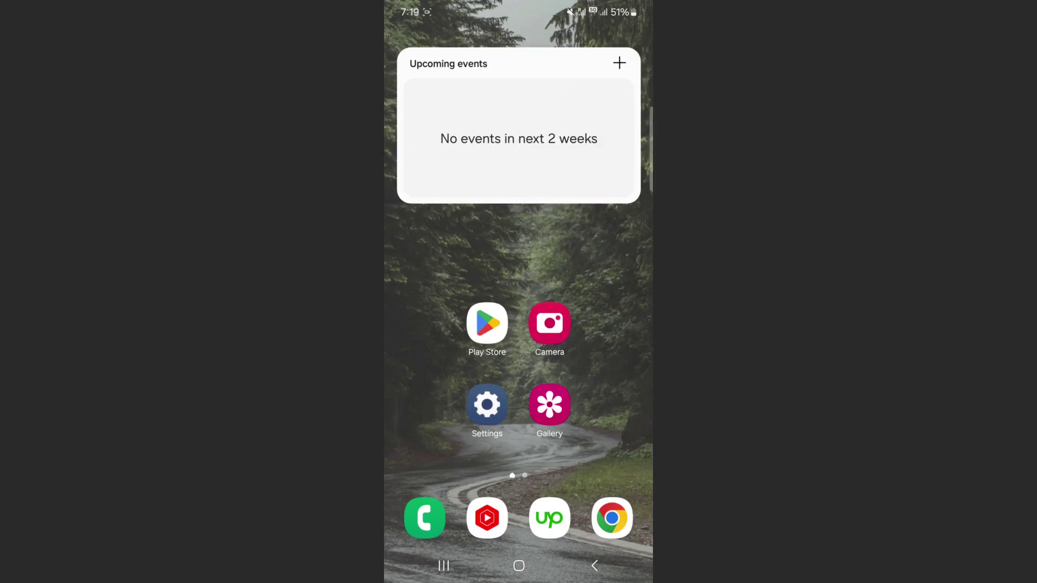